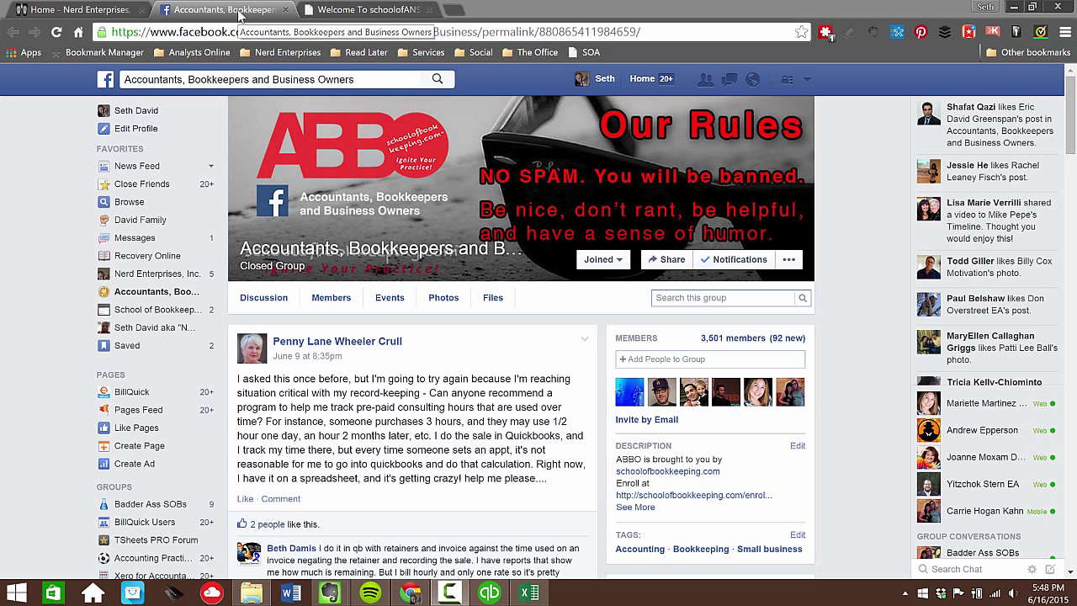
- View the School of Answers welcome page, then return to the Facebook group post
{"action": "left_click", "coordinate": [354, 10]}
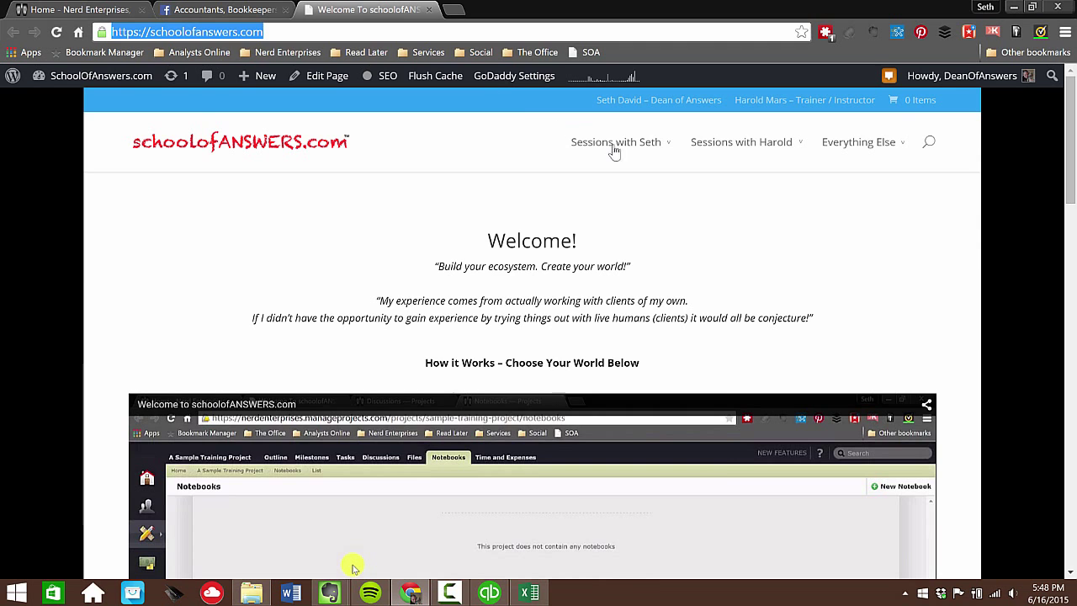
{"action": "mouse_move", "coordinate": [616, 141]}
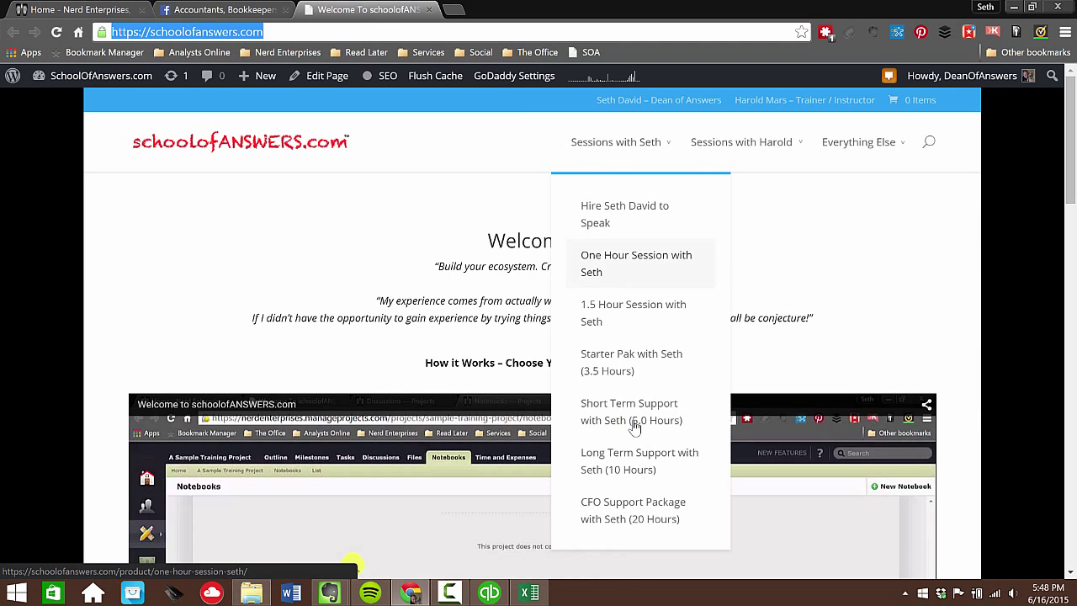
{"action": "left_click", "coordinate": [223, 10]}
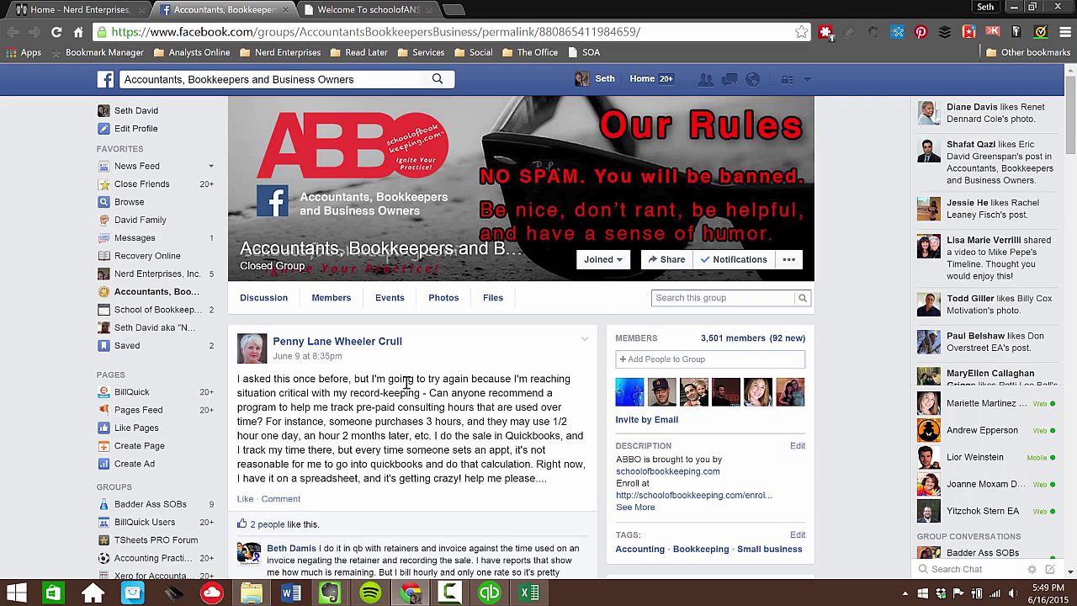
{"action": "scroll", "coordinate": [407, 421], "scroll_direction": "down", "scroll_amount": 5}
{"action": "scroll", "coordinate": [407, 387], "scroll_direction": "down", "scroll_amount": 5}
{"action": "scroll", "coordinate": [408, 387], "scroll_direction": "down", "scroll_amount": 5}
{"action": "scroll", "coordinate": [408, 361], "scroll_direction": "down", "scroll_amount": 3}
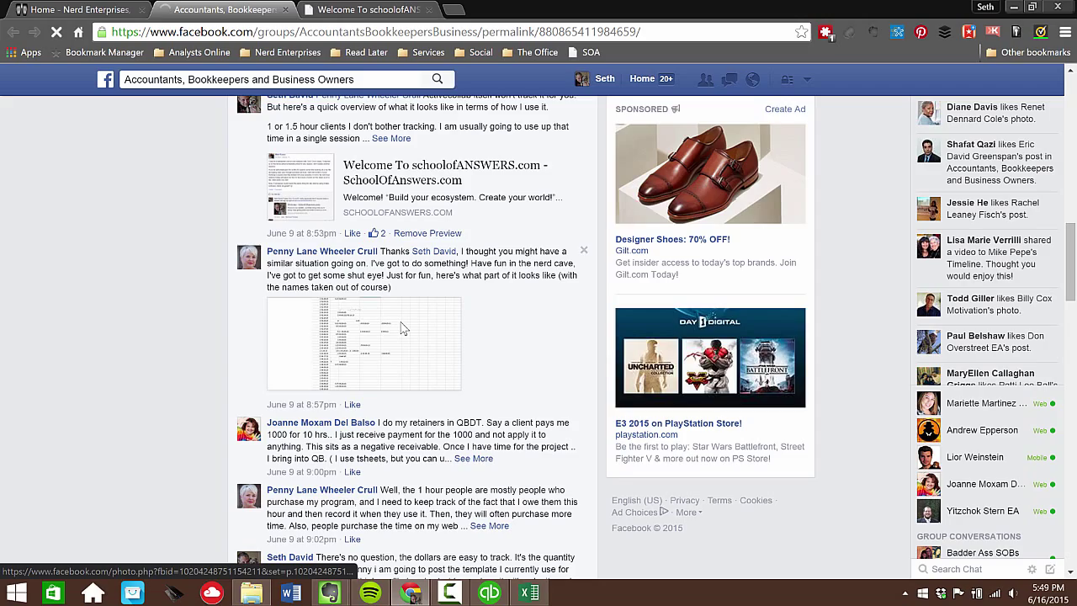
{"action": "scroll", "coordinate": [406, 331], "scroll_direction": "down", "scroll_amount": 5}
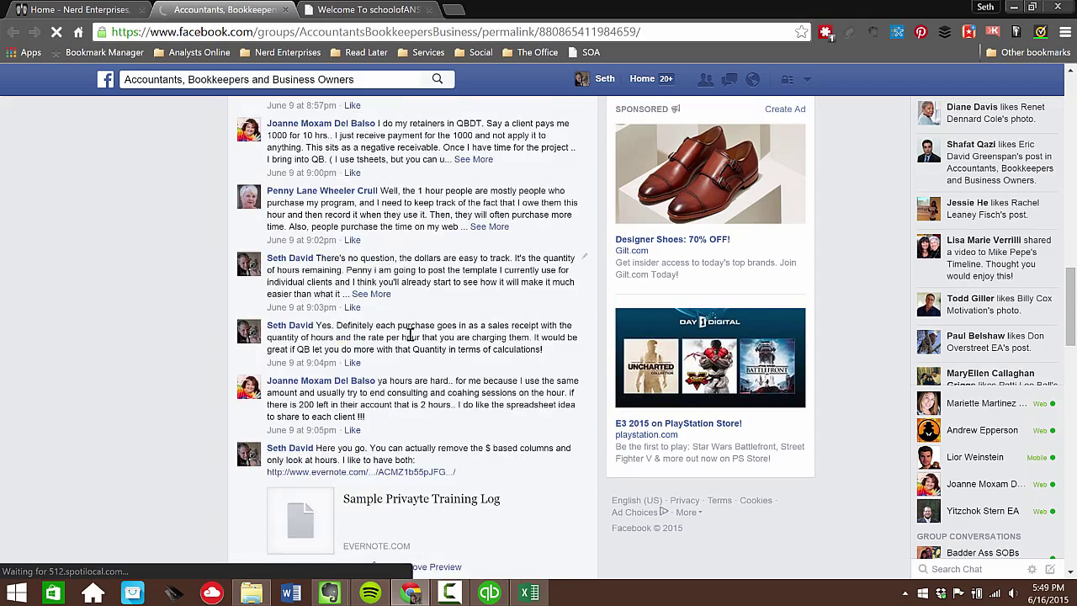
{"action": "scroll", "coordinate": [406, 336], "scroll_direction": "down", "scroll_amount": 5}
{"action": "scroll", "coordinate": [409, 345], "scroll_direction": "down", "scroll_amount": 3}
{"action": "scroll", "coordinate": [411, 351], "scroll_direction": "down", "scroll_amount": 5}
{"action": "scroll", "coordinate": [412, 351], "scroll_direction": "down", "scroll_amount": 4}
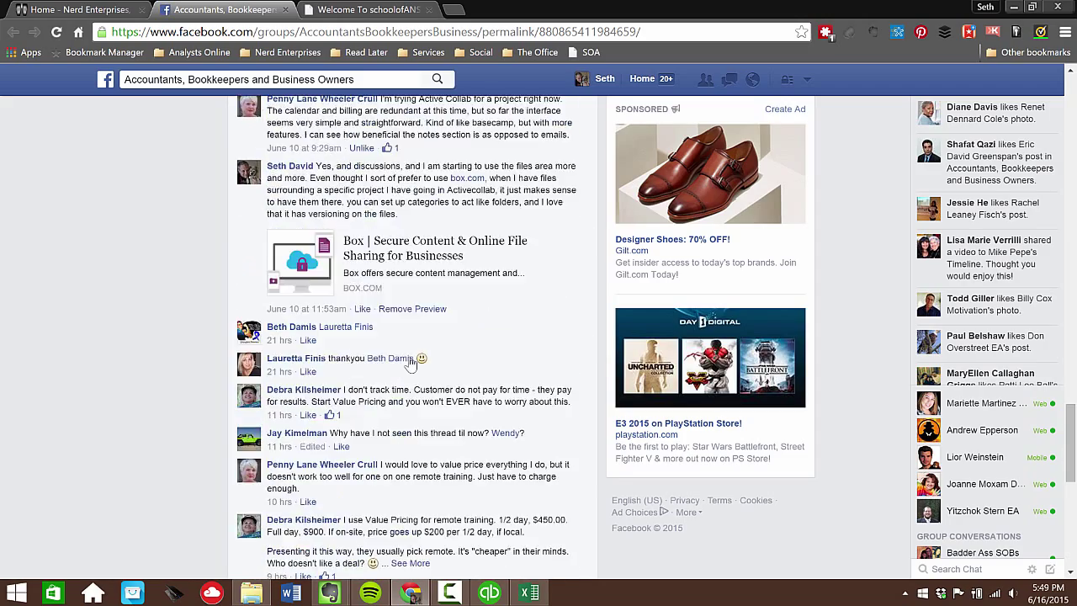
{"action": "scroll", "coordinate": [411, 353], "scroll_direction": "down", "scroll_amount": 4}
{"action": "scroll", "coordinate": [412, 362], "scroll_direction": "down", "scroll_amount": 3}
{"action": "scroll", "coordinate": [413, 361], "scroll_direction": "down", "scroll_amount": 4}
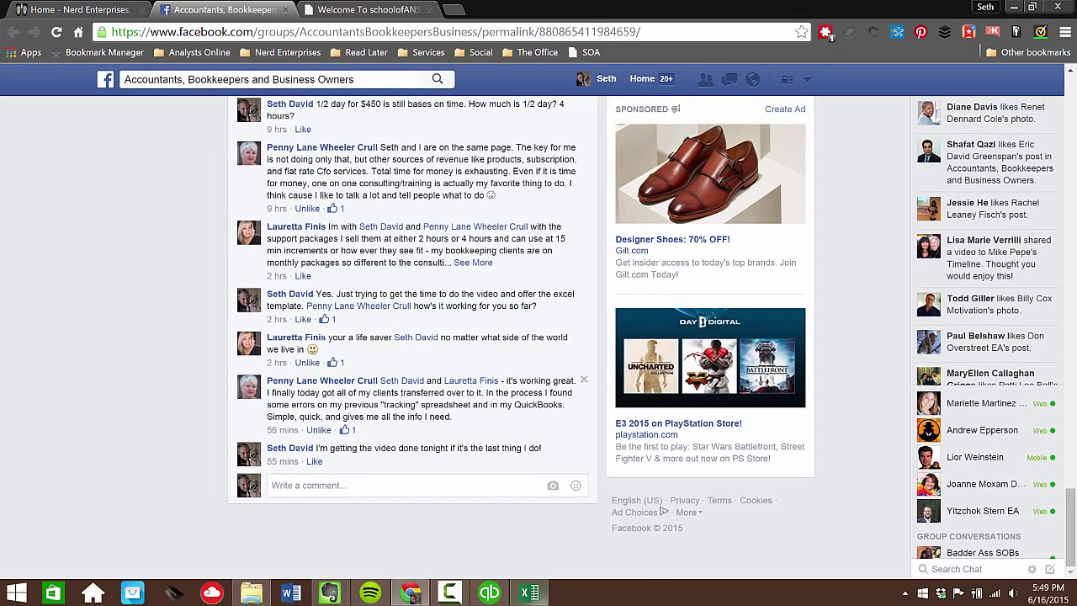
- Bring up the Private Training Log Master workbook in Excel from the taskbar
{"action": "left_click", "coordinate": [529, 593]}
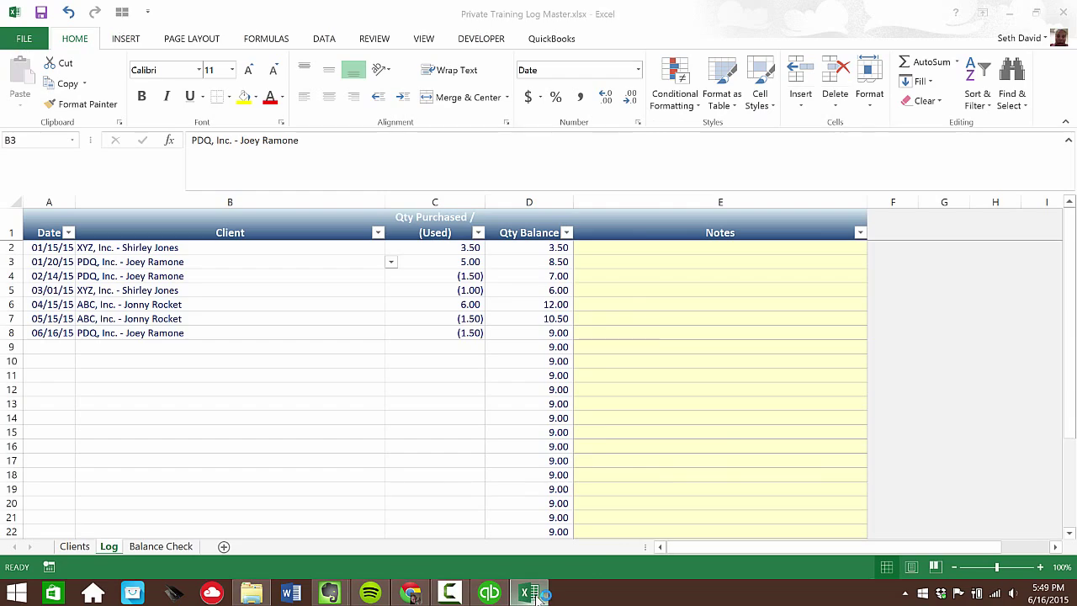
- Review the Clients sheet, stepping from A2 down through the three client companies
{"action": "left_click", "coordinate": [74, 546]}
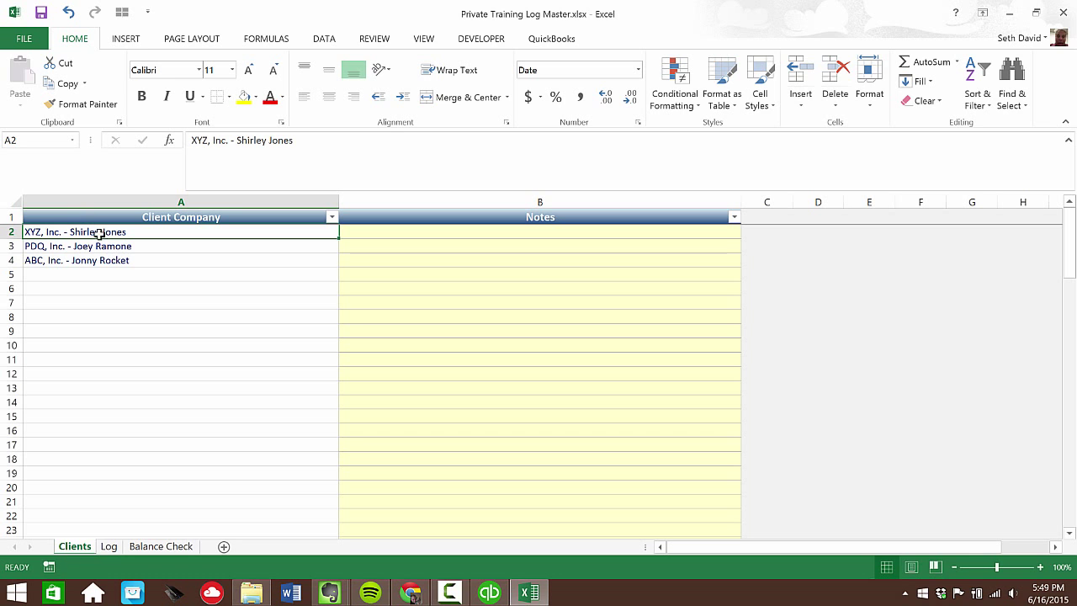
{"action": "left_click", "coordinate": [103, 274]}
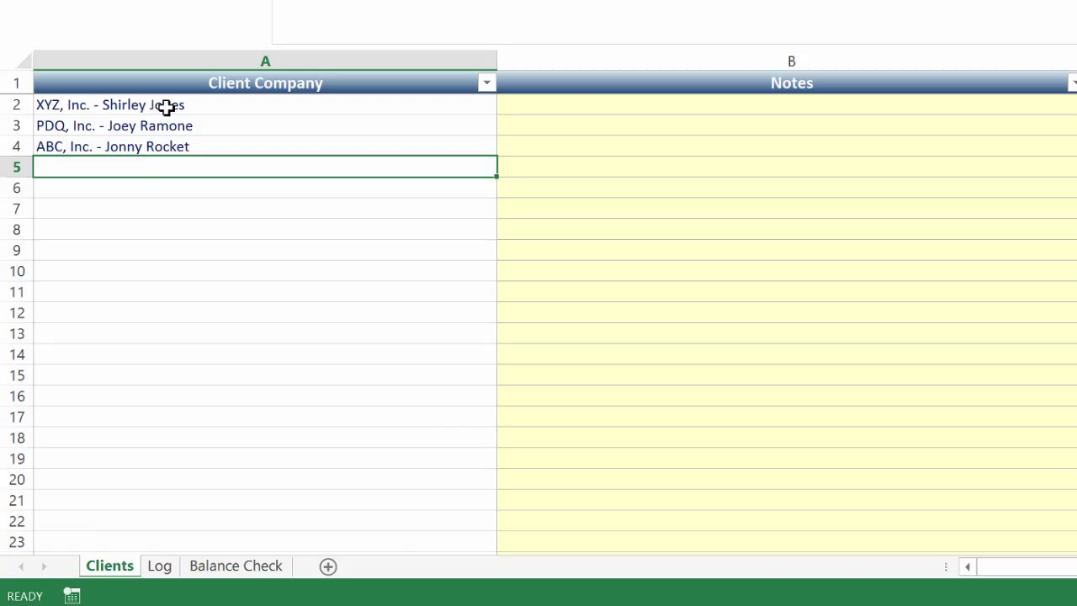
{"action": "left_click", "coordinate": [168, 107]}
{"action": "key", "text": "Down"}
{"action": "key", "text": "Down"}
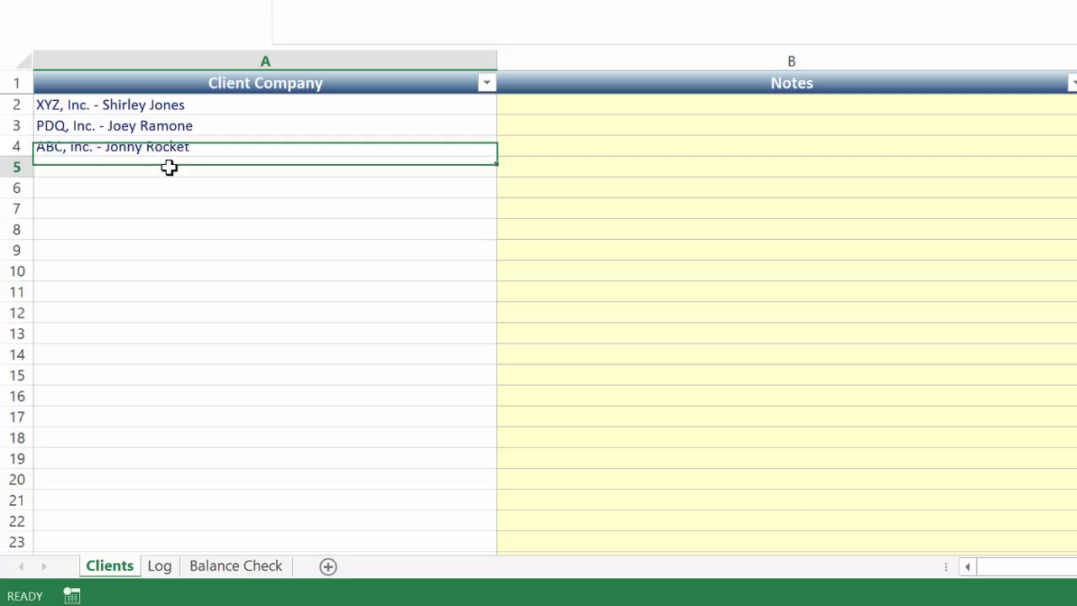
{"action": "key", "text": "Down"}
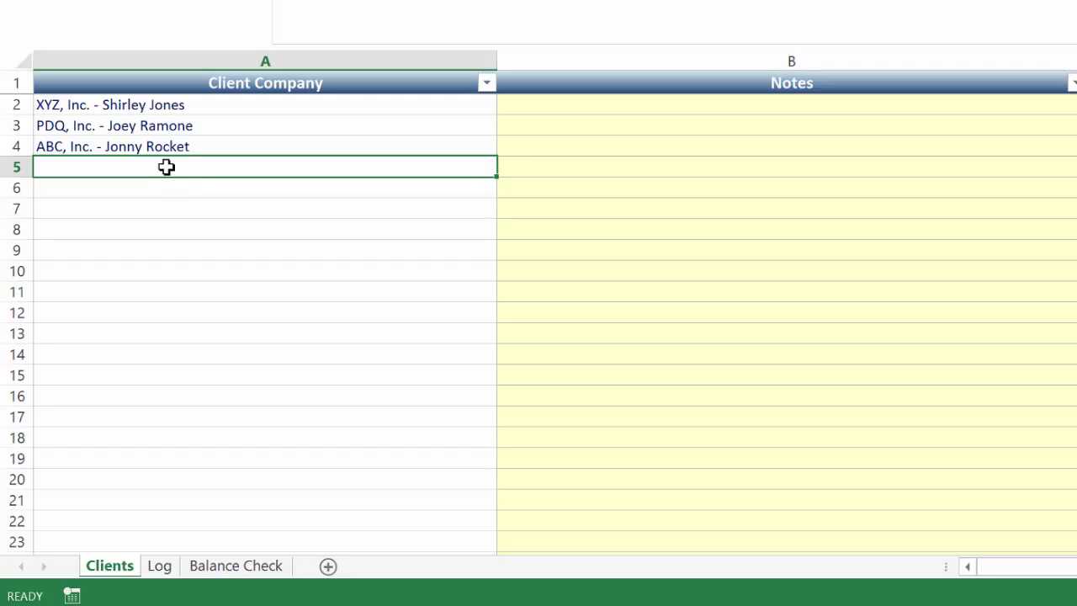
- On the Log sheet, confirm B2's client as XYZ, Inc. - Shirley Jones from the dropdown list
{"action": "left_click", "coordinate": [160, 565]}
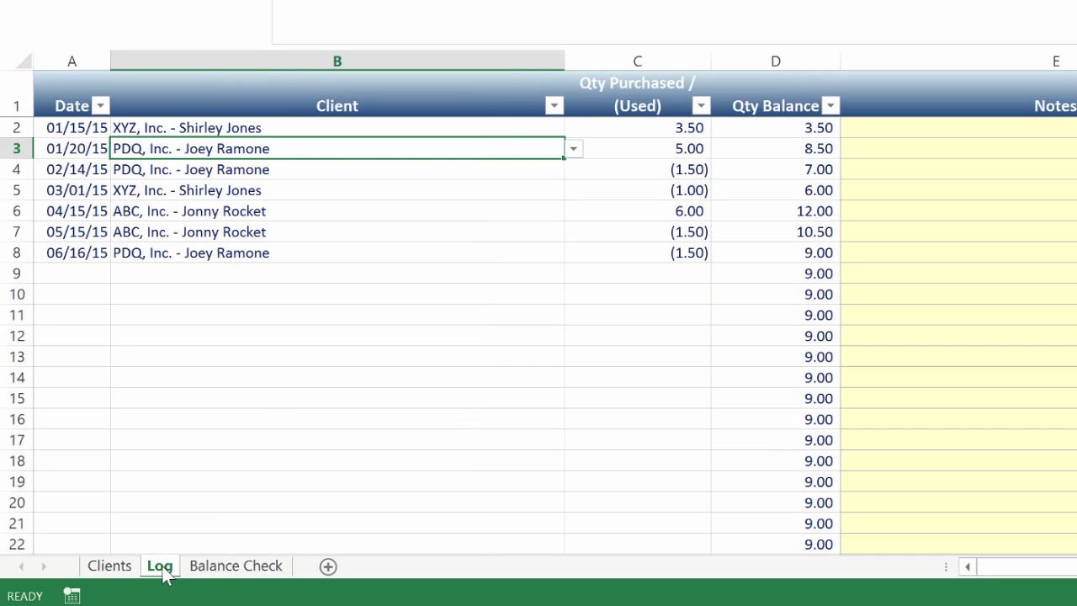
{"action": "left_click", "coordinate": [519, 130]}
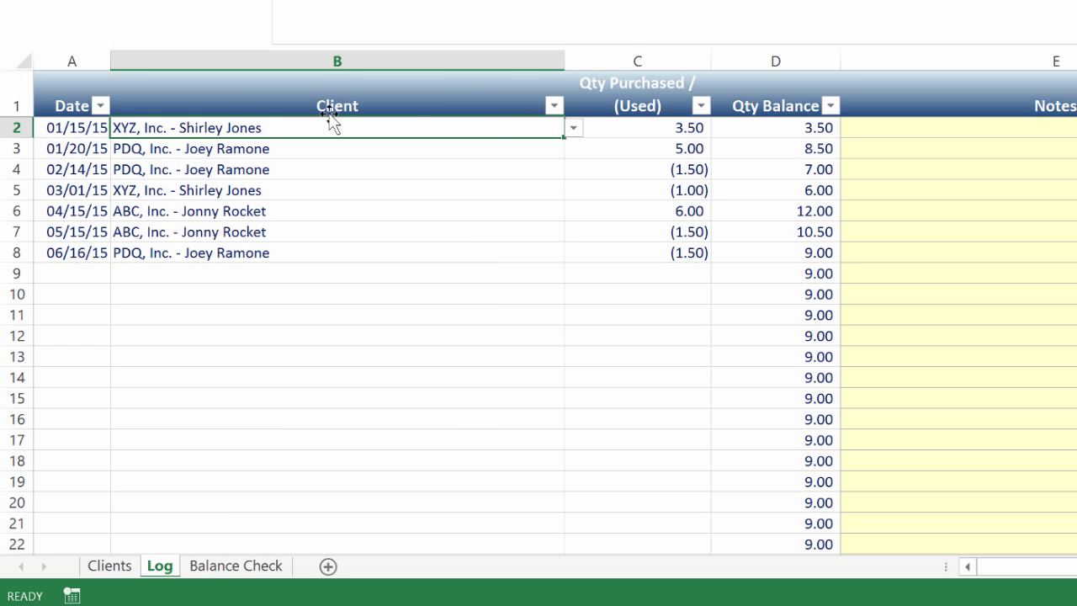
{"action": "left_click", "coordinate": [574, 129]}
{"action": "left_click", "coordinate": [574, 147]}
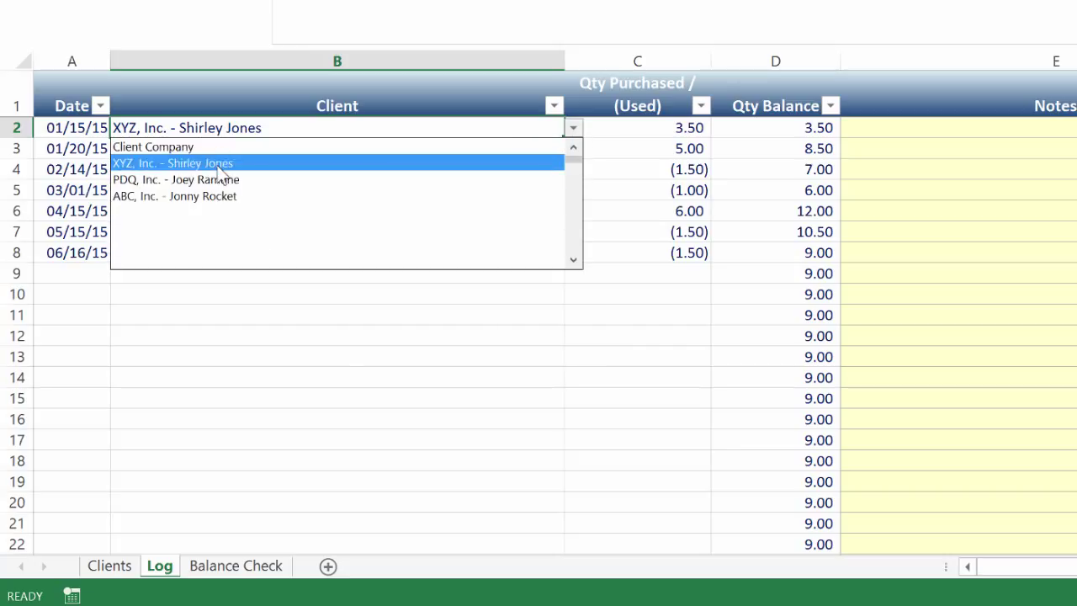
{"action": "left_click", "coordinate": [223, 164]}
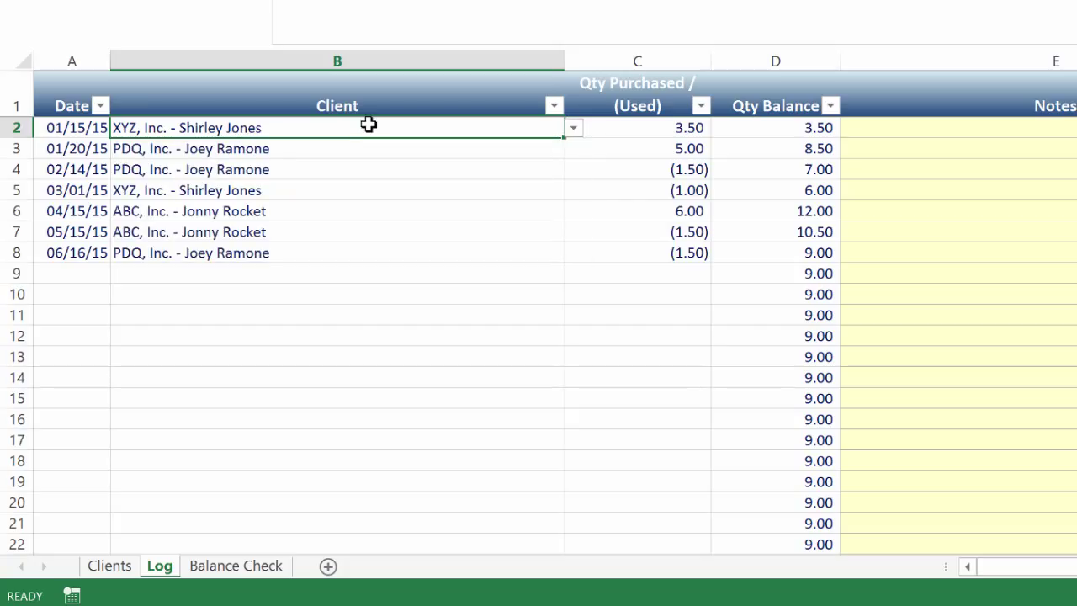
{"action": "left_click", "coordinate": [173, 294]}
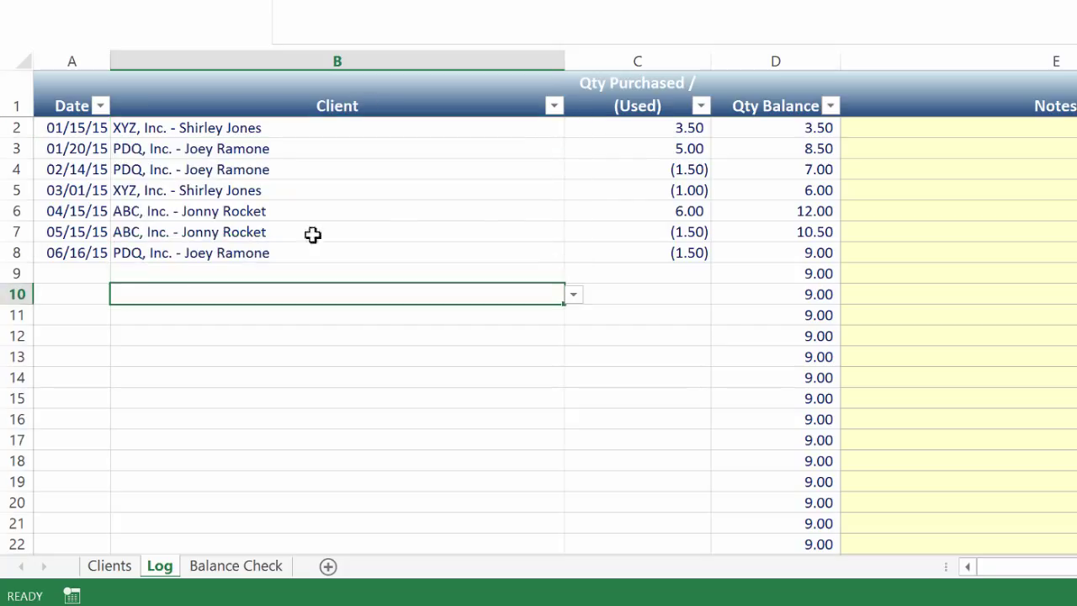
- Look over the purchased and used quantities and the Qty Balance column
{"action": "left_click", "coordinate": [656, 128]}
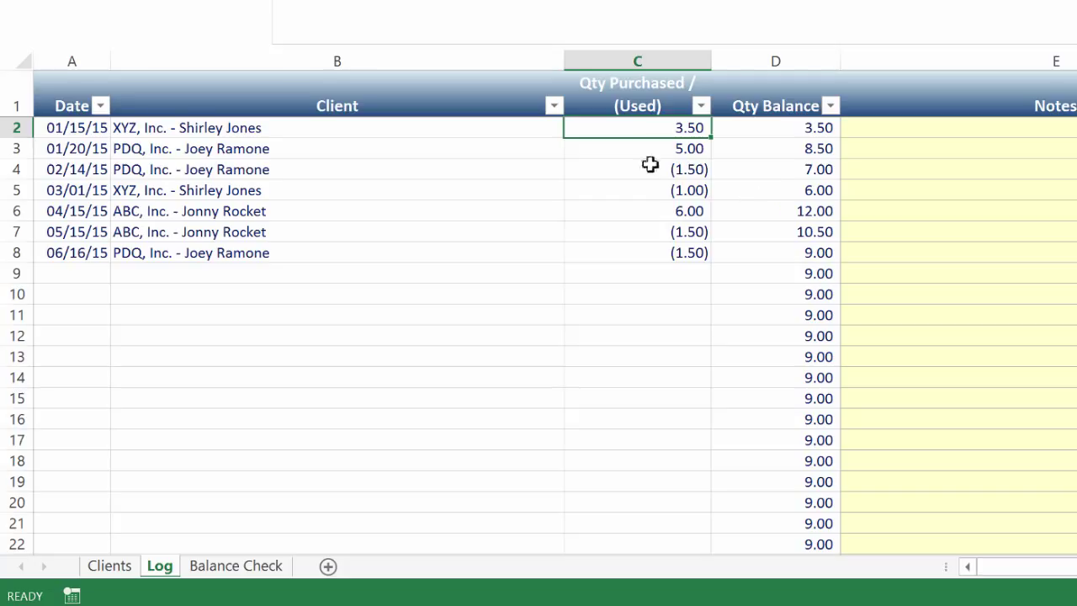
{"action": "key", "text": "Down"}
{"action": "key", "text": "Down"}
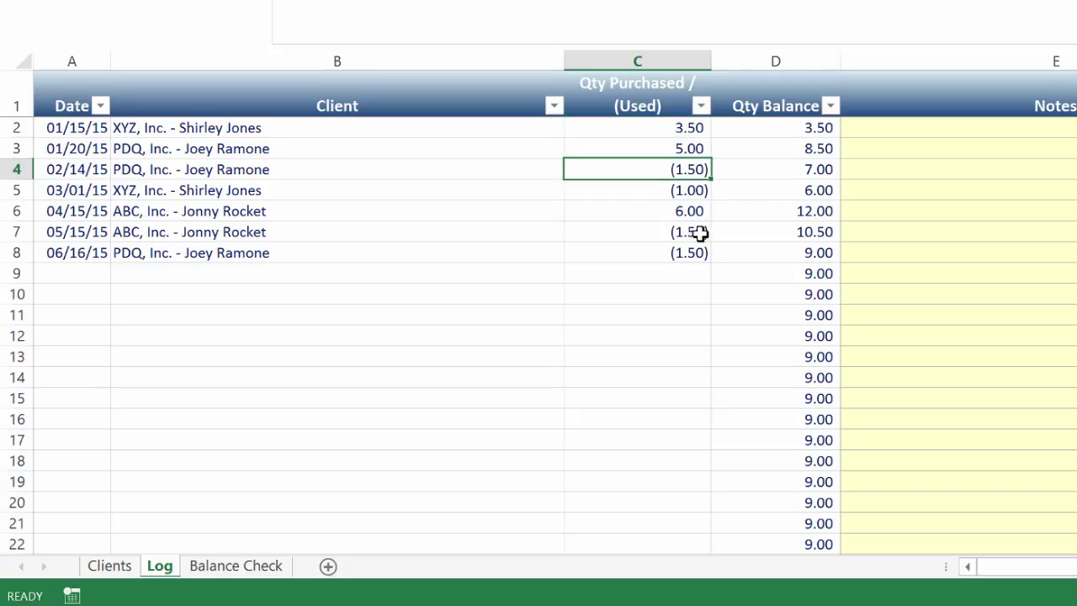
{"action": "left_click", "coordinate": [789, 60]}
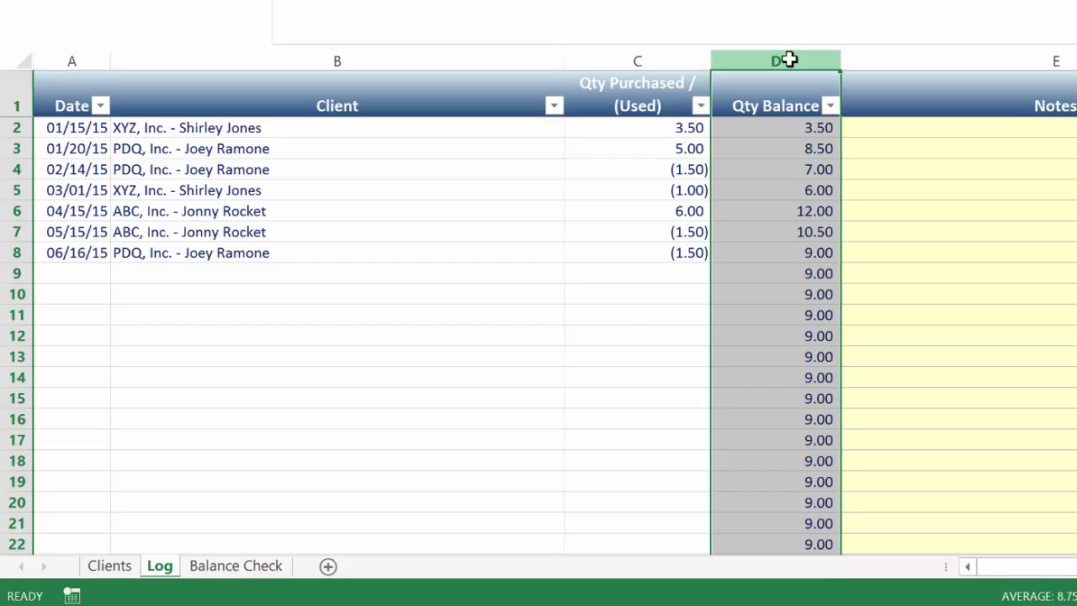
{"action": "left_click", "coordinate": [696, 295]}
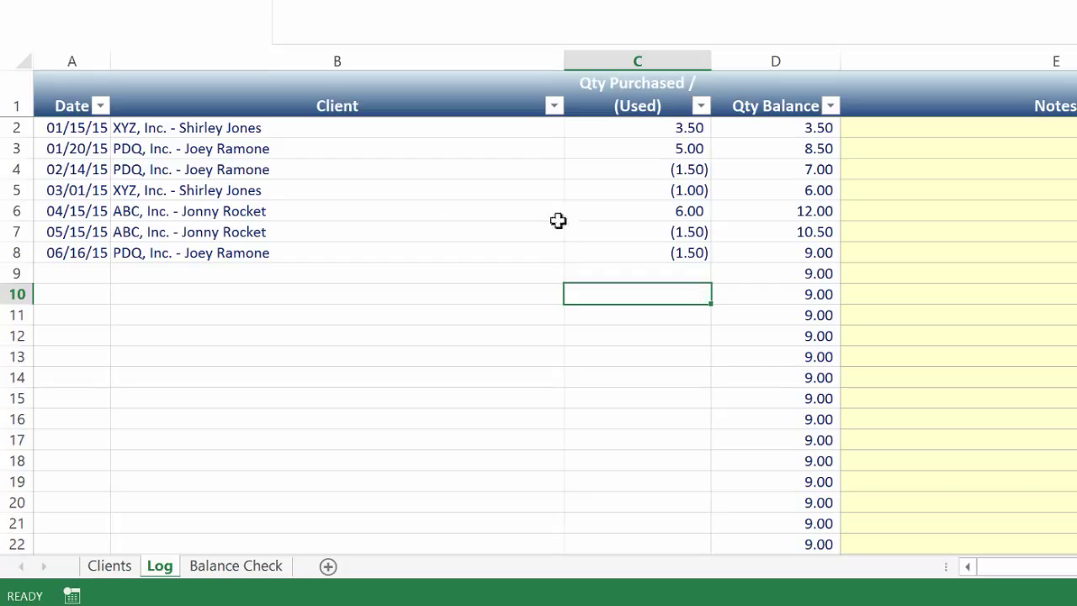
- Compare Balance Check's A2 client dropdown against the Clients sheet's A2:A6 list, leaving A2 unchanged
{"action": "left_click", "coordinate": [225, 569]}
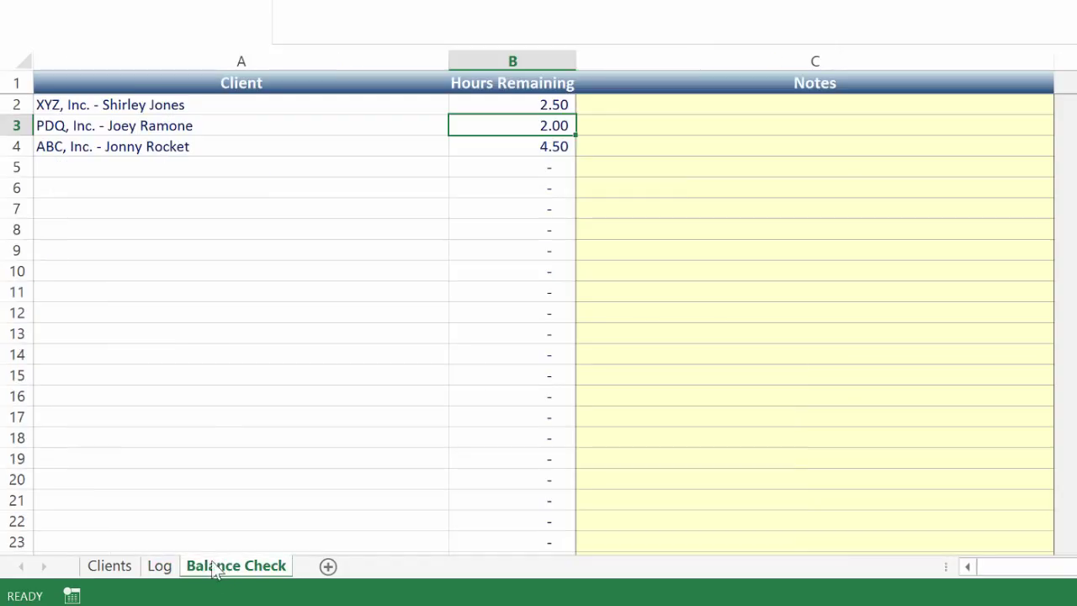
{"action": "left_click", "coordinate": [156, 105]}
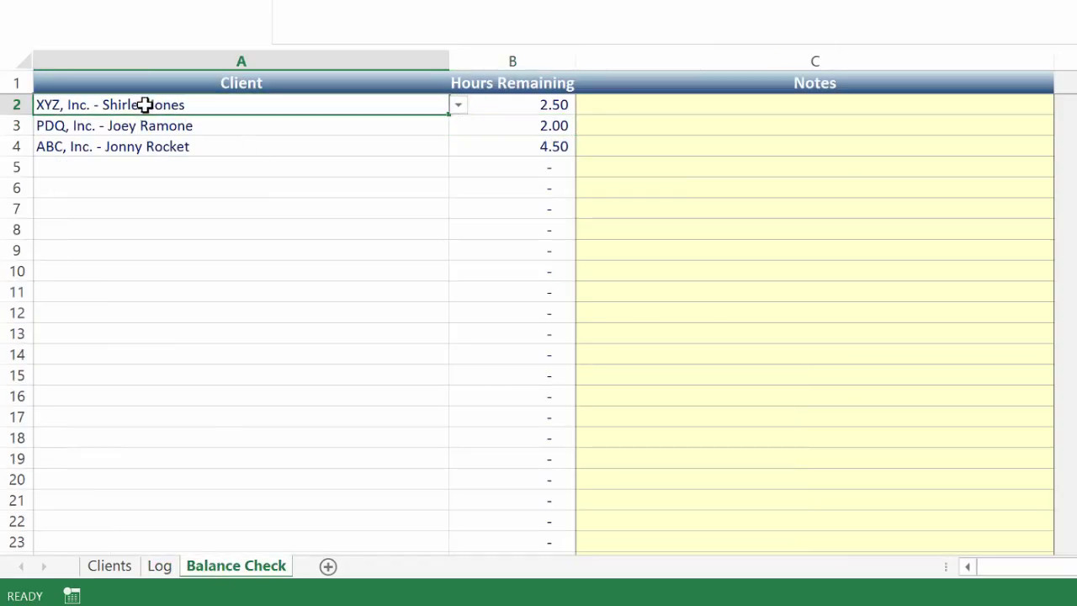
{"action": "left_click", "coordinate": [110, 565]}
{"action": "left_click_drag", "start_coordinate": [147, 104], "coordinate": [151, 186]}
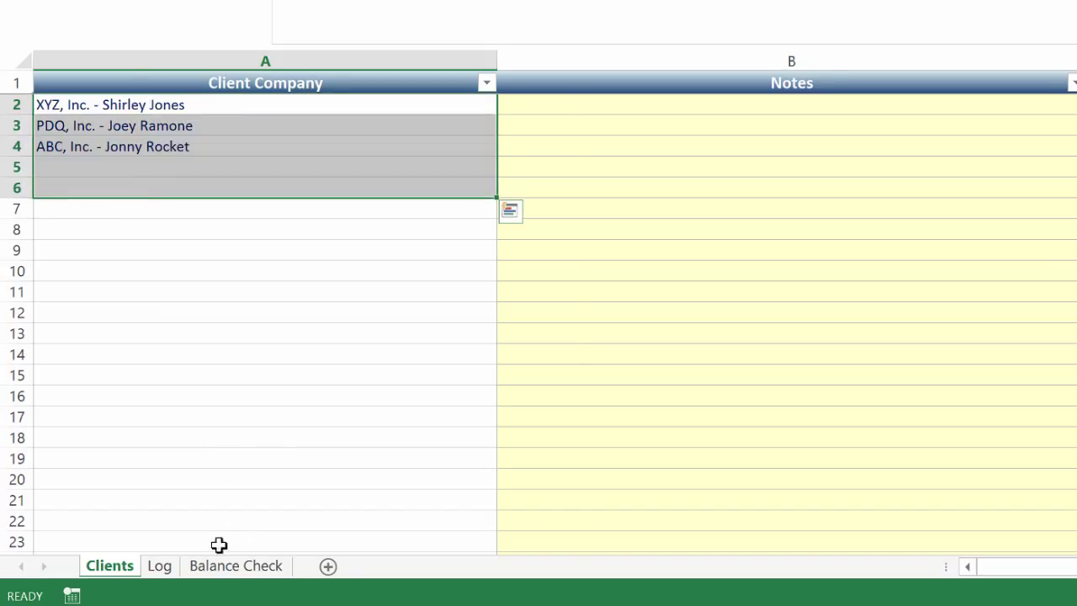
{"action": "left_click", "coordinate": [236, 565]}
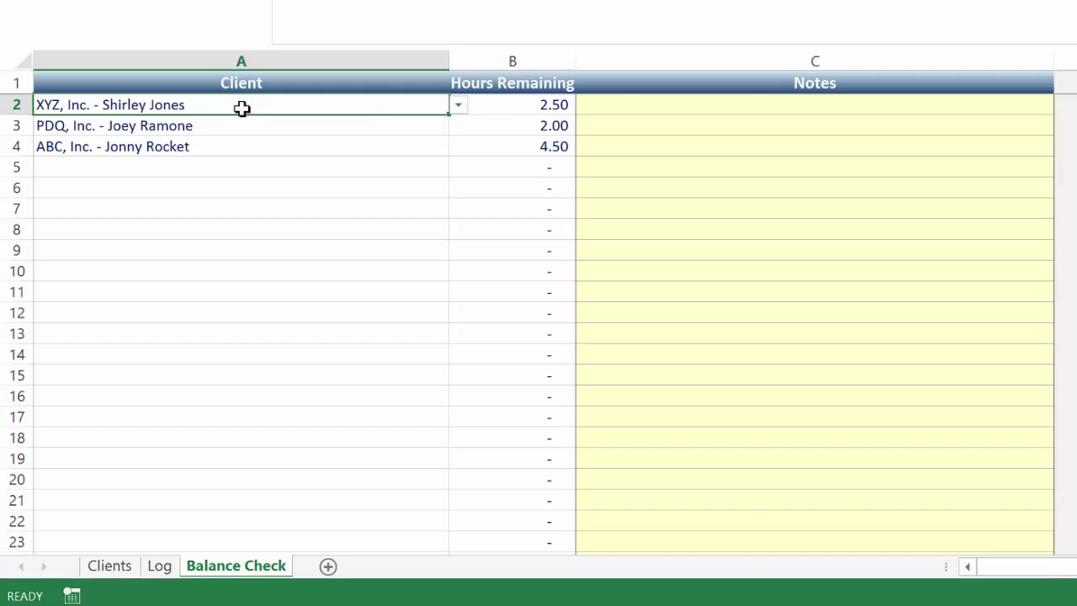
{"action": "left_click", "coordinate": [458, 104]}
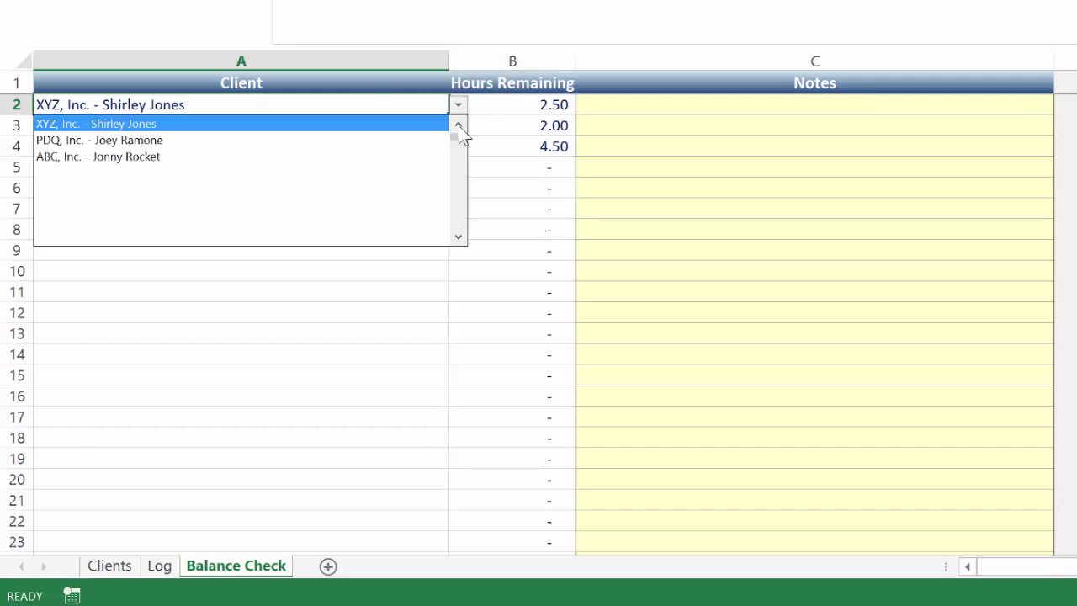
{"action": "left_click", "coordinate": [459, 126]}
{"action": "key", "text": "Escape"}
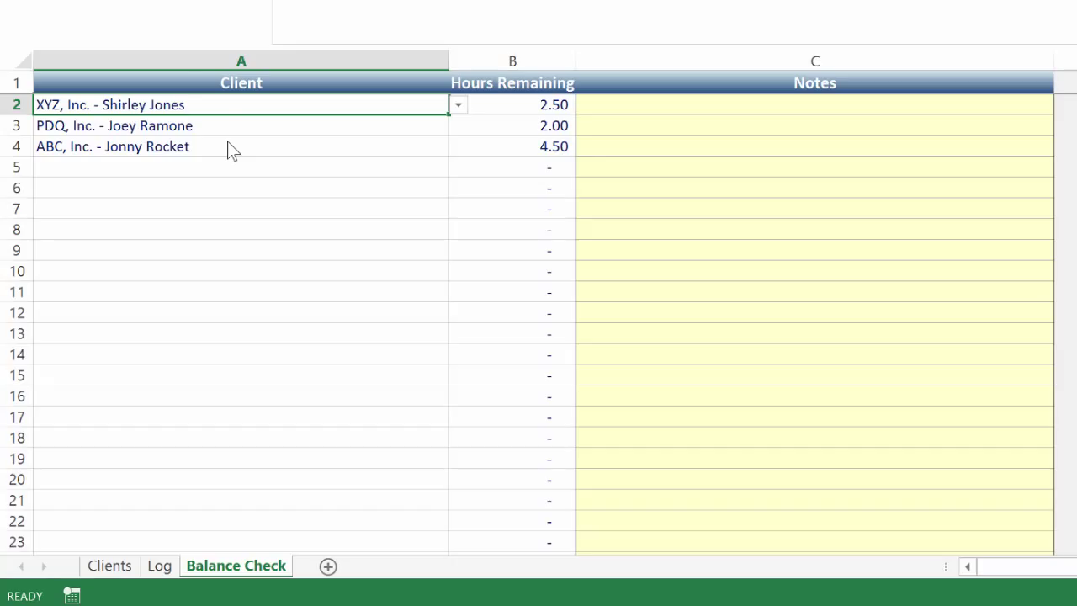
- Copy PDQ, Inc. - Joey Ramone into empty cell A5 to test Hours Remaining, then clear it
{"action": "left_click", "coordinate": [206, 168]}
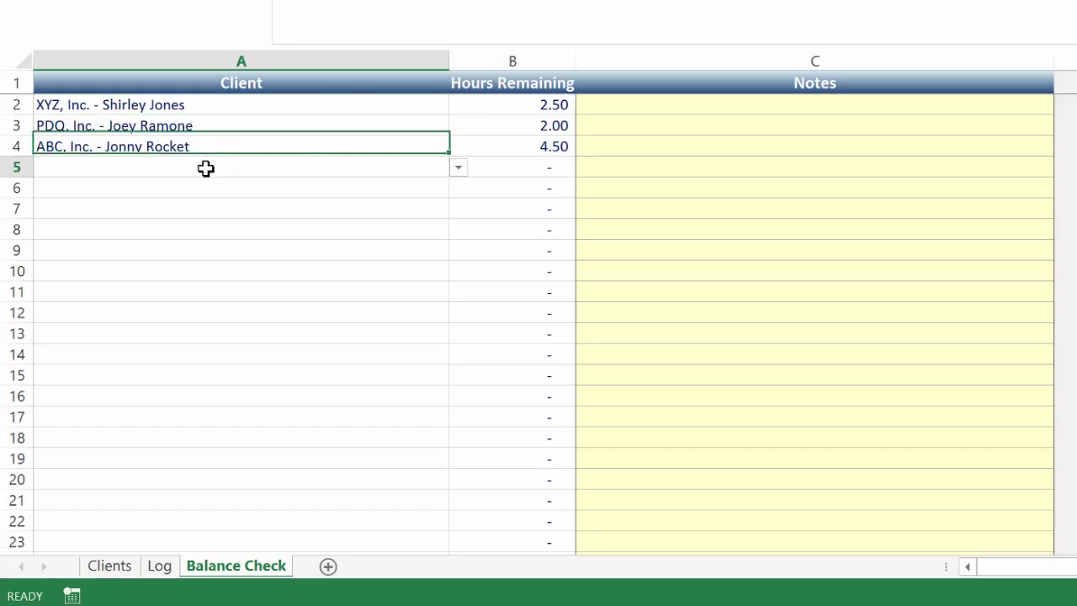
{"action": "left_click", "coordinate": [248, 146]}
{"action": "key", "text": "Up"}
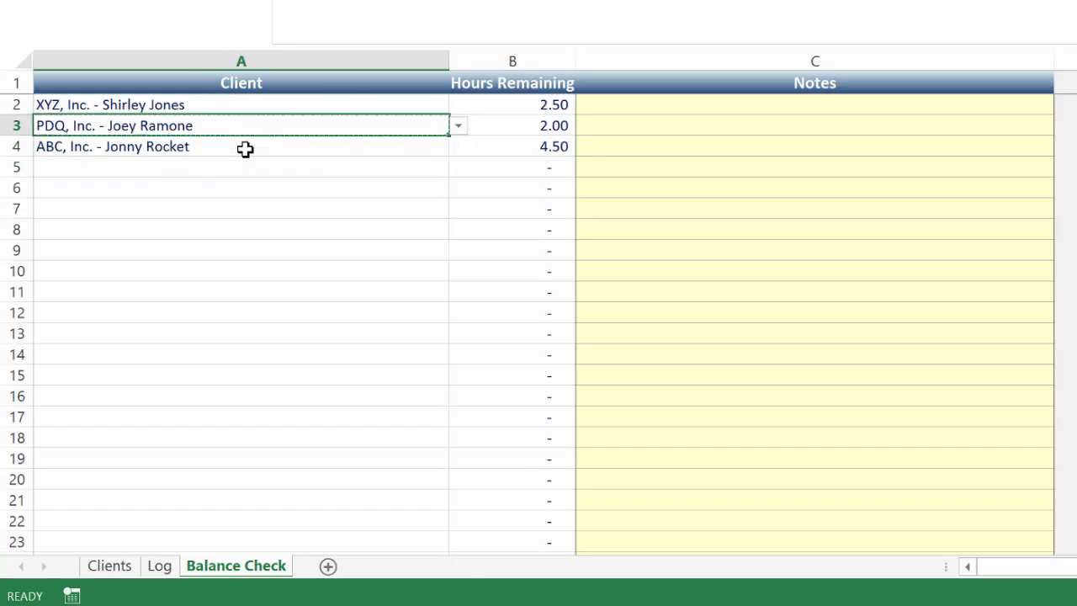
{"action": "key", "text": "ctrl+c"}
{"action": "key", "text": "Down"}
{"action": "key", "text": "Down"}
{"action": "key", "text": "ctrl+v"}
{"action": "key", "text": "Right"}
{"action": "key", "text": "Left"}
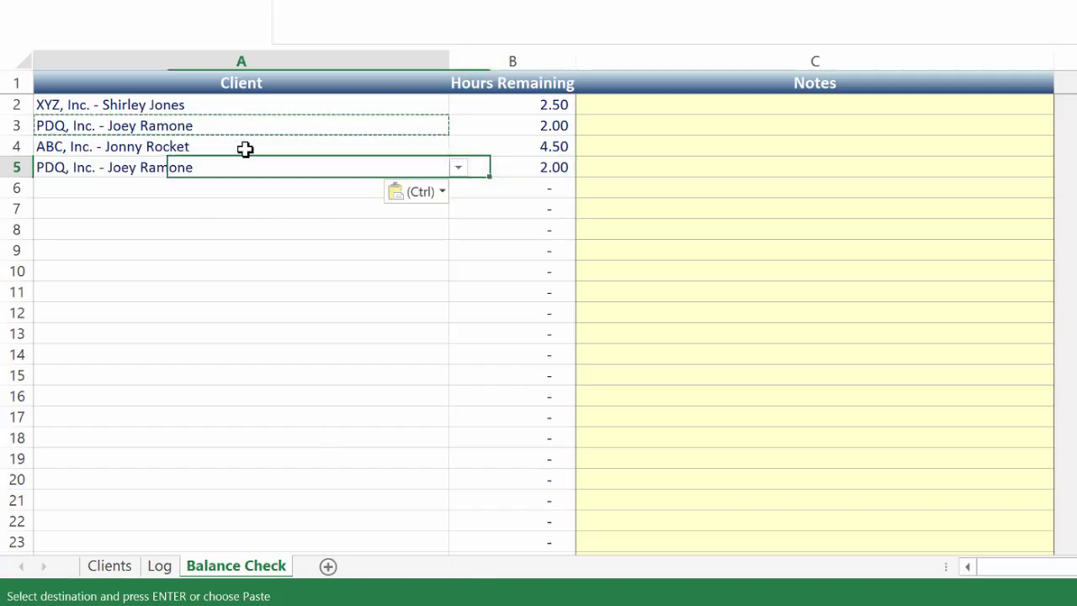
{"action": "key", "text": "Delete"}
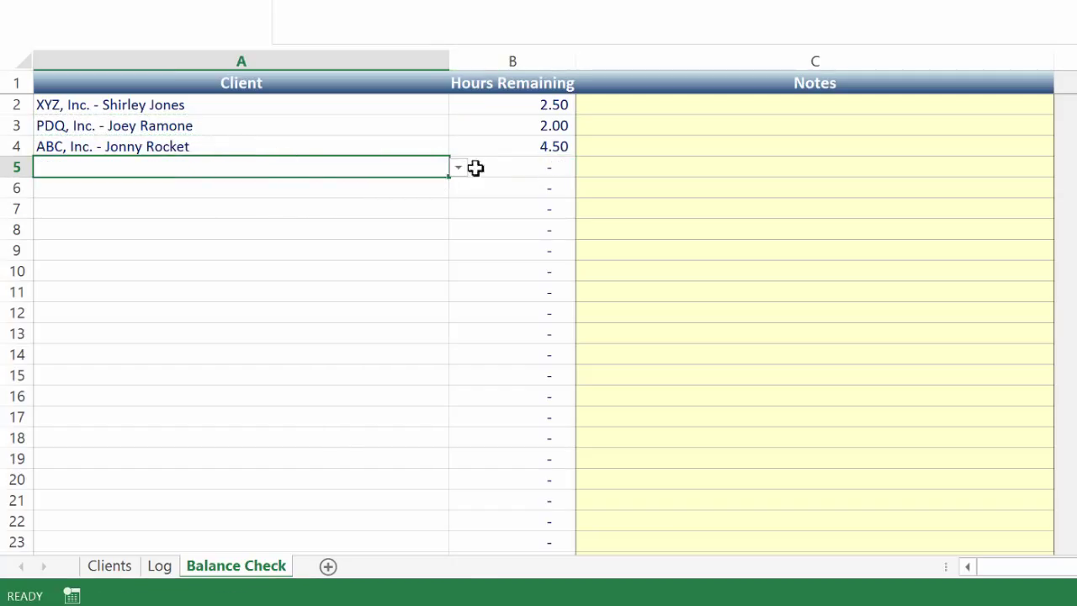
{"action": "left_click", "coordinate": [483, 168]}
{"action": "left_click", "coordinate": [87, 176]}
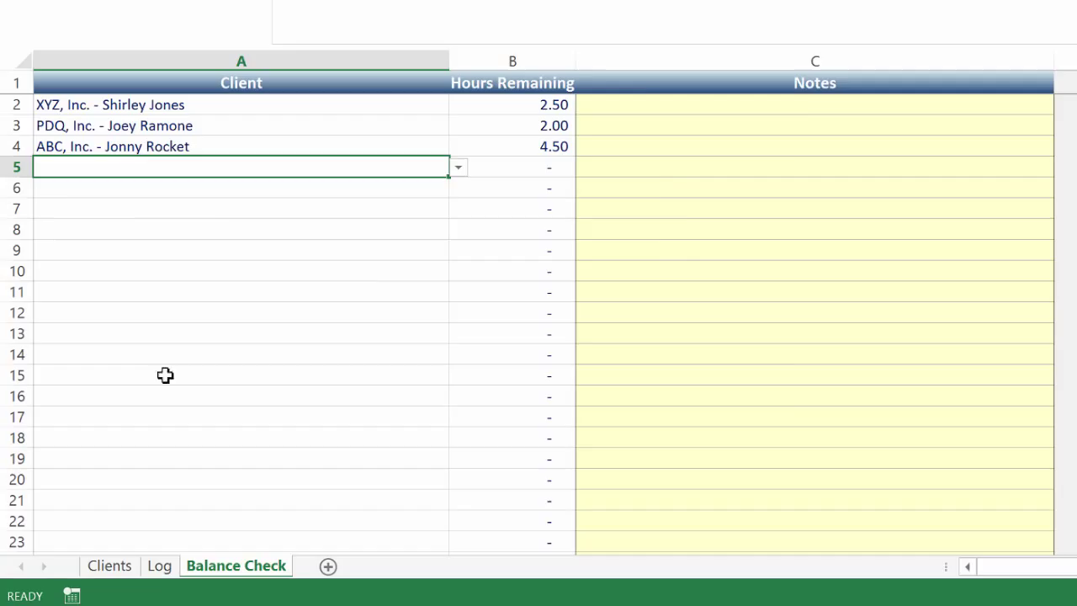
- Check the Log sheet and Balance Check rows 4-5, then return to the Clients sheet
{"action": "left_click", "coordinate": [159, 566]}
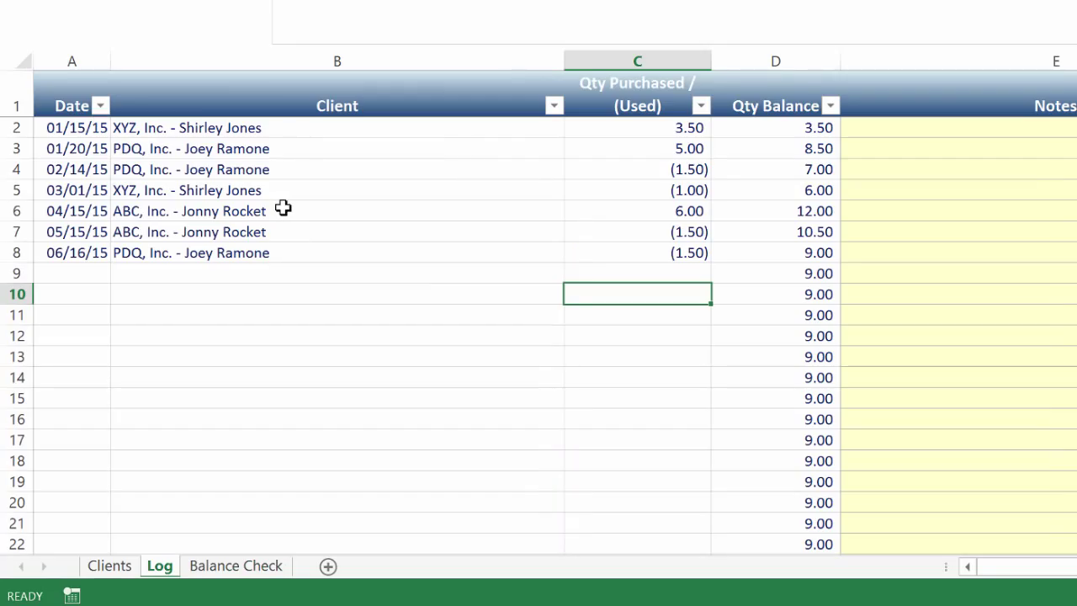
{"action": "left_click", "coordinate": [235, 566]}
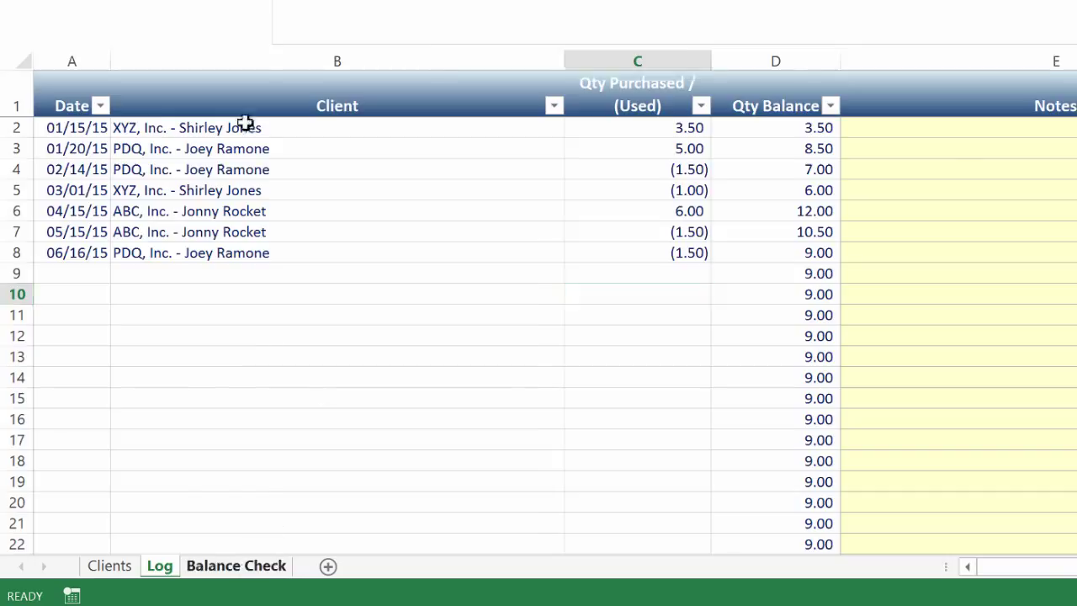
{"action": "left_click", "coordinate": [181, 146]}
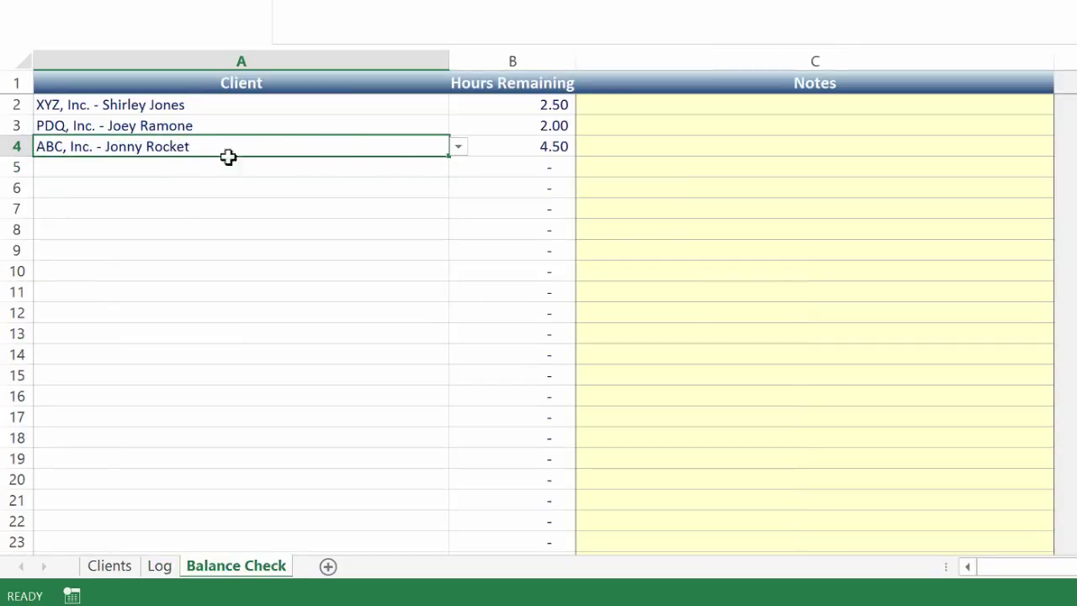
{"action": "left_click", "coordinate": [180, 169]}
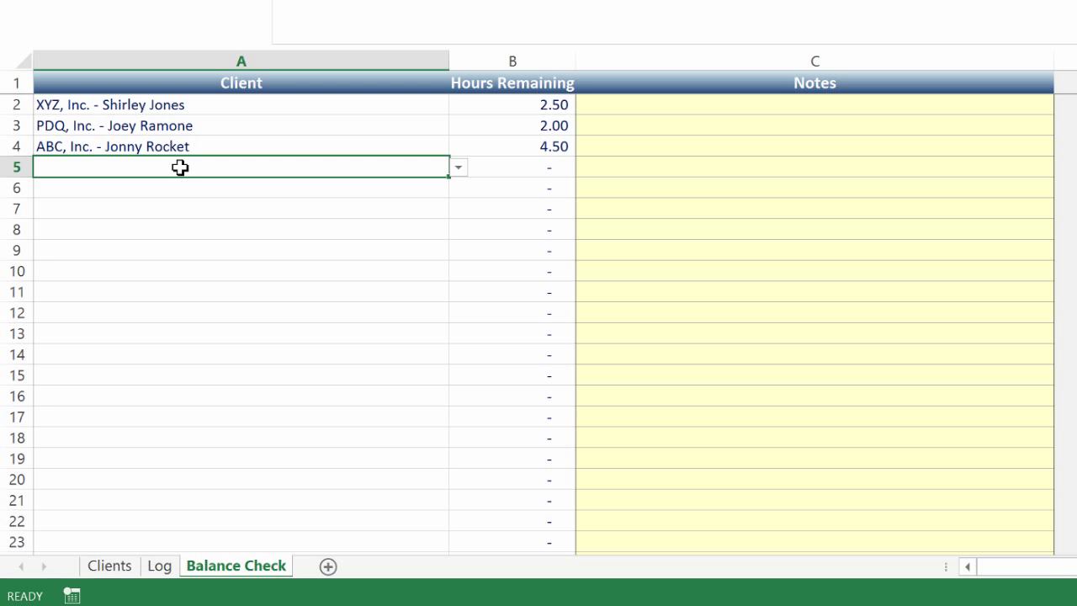
{"action": "left_click", "coordinate": [109, 565]}
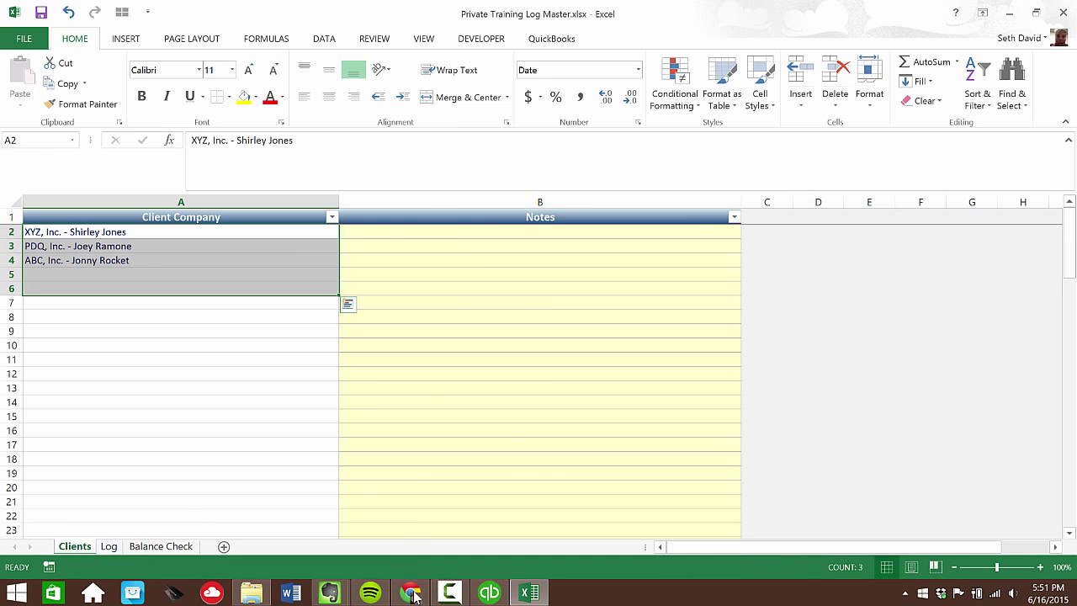
- Bring up the browser showing the Accountants, Bookkeepers and Business Owners group thread
{"action": "left_click", "coordinate": [410, 593]}
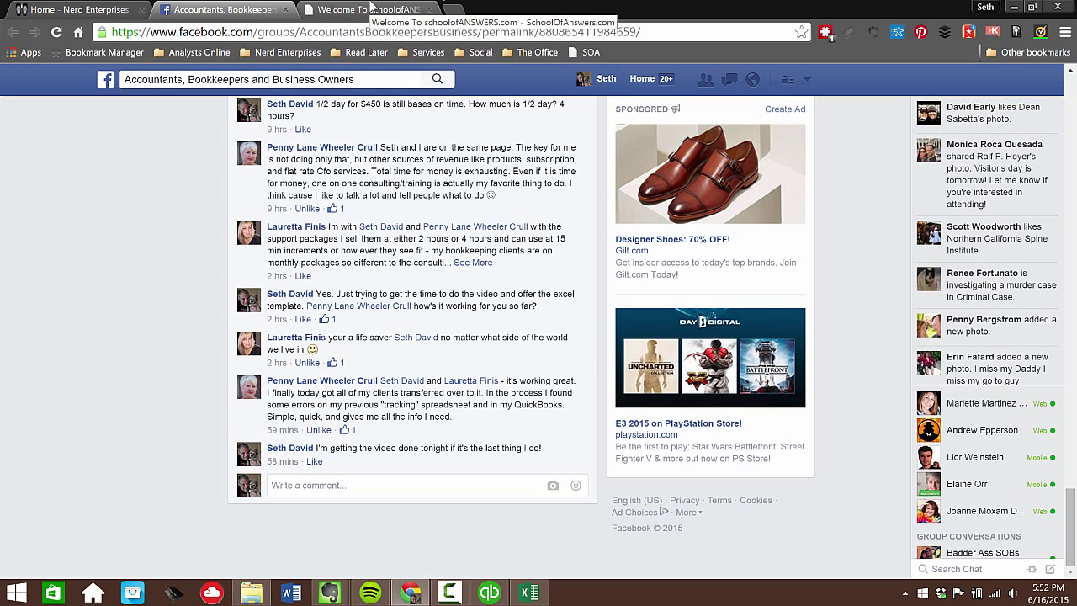
- Show the schoolofANSWERS.com welcome page
{"action": "left_click", "coordinate": [371, 9]}
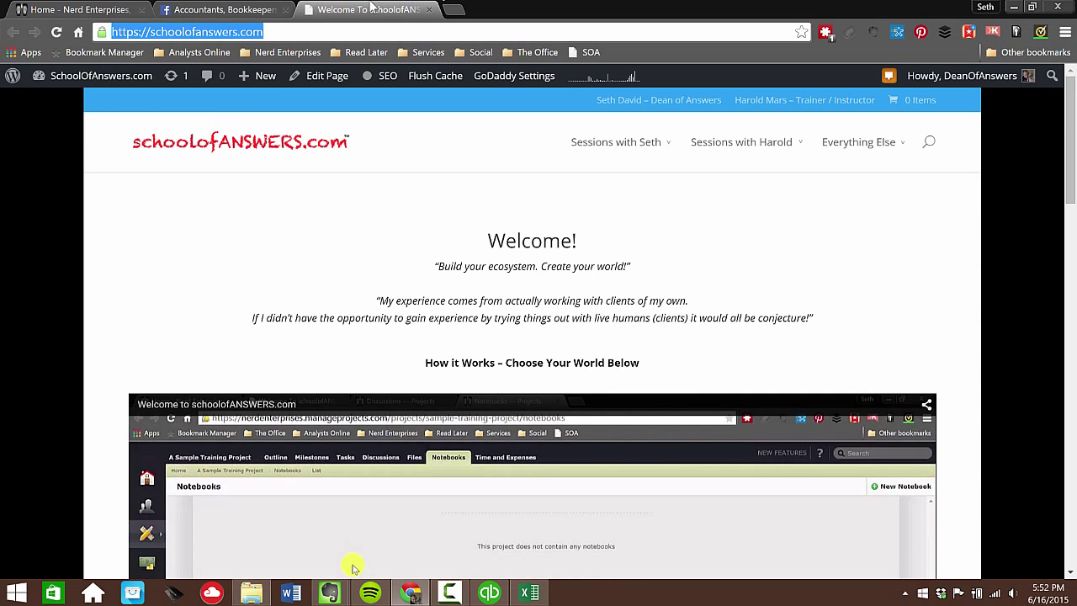